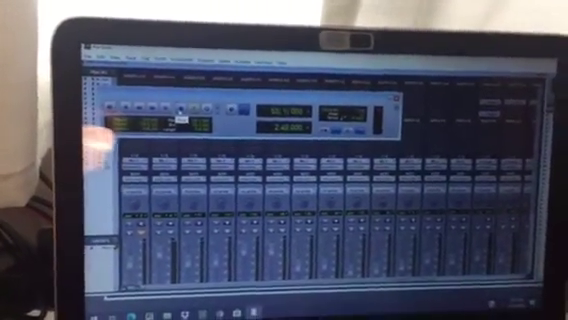
# - Start playback from 2:40 so the mix plays through the song's later section
pyautogui.click(205, 114)
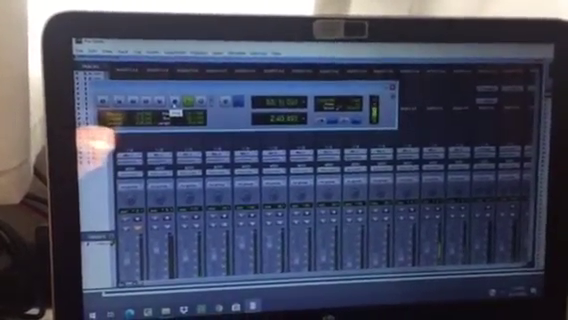